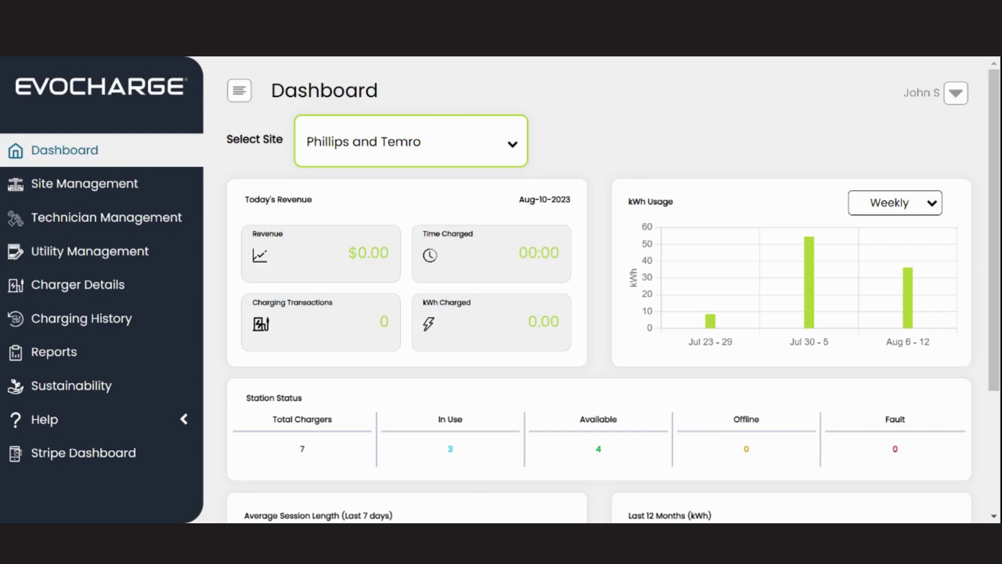
scroll(599, 295, "down", 1)
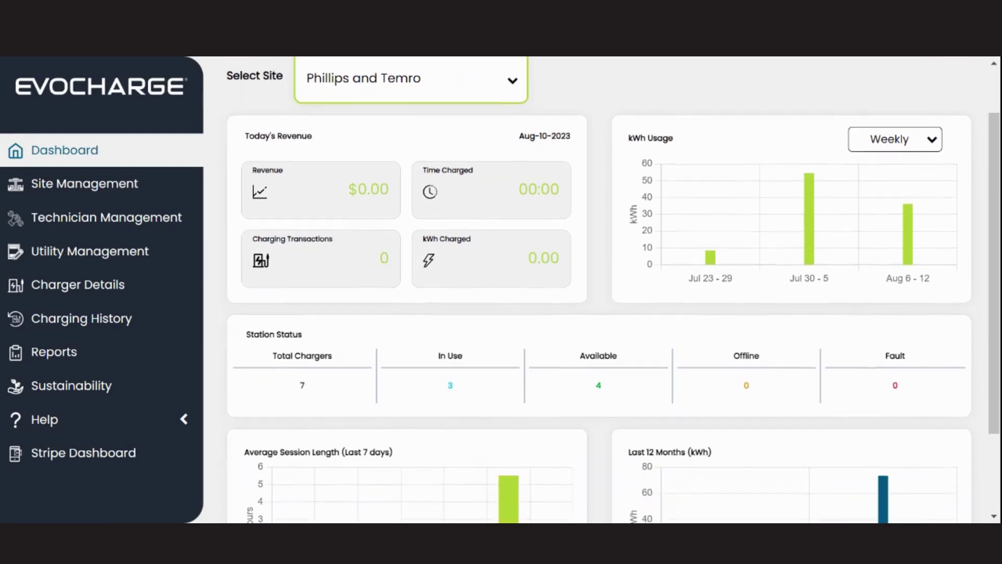
scroll(599, 290, "down", 1)
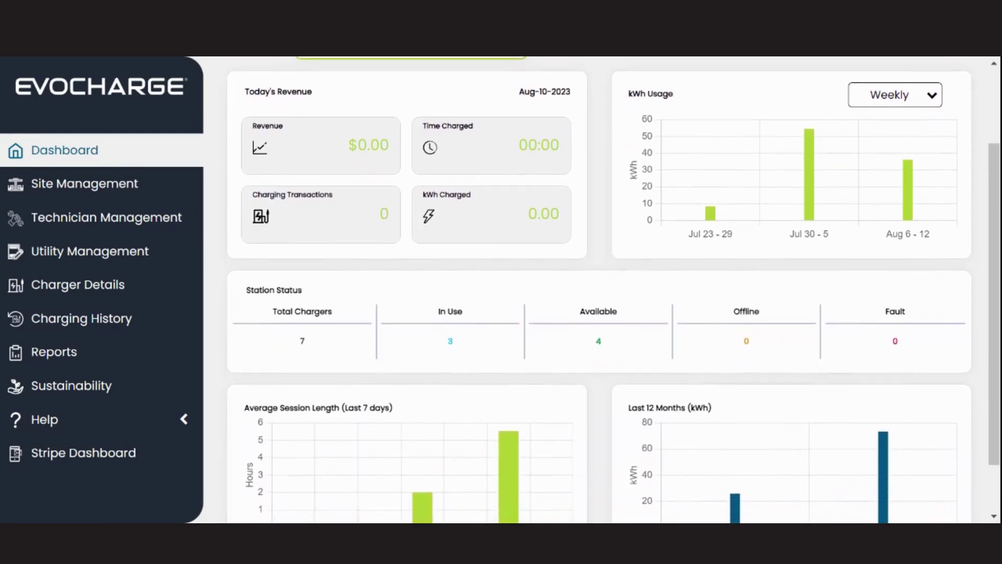
scroll(599, 289, "down", 1)
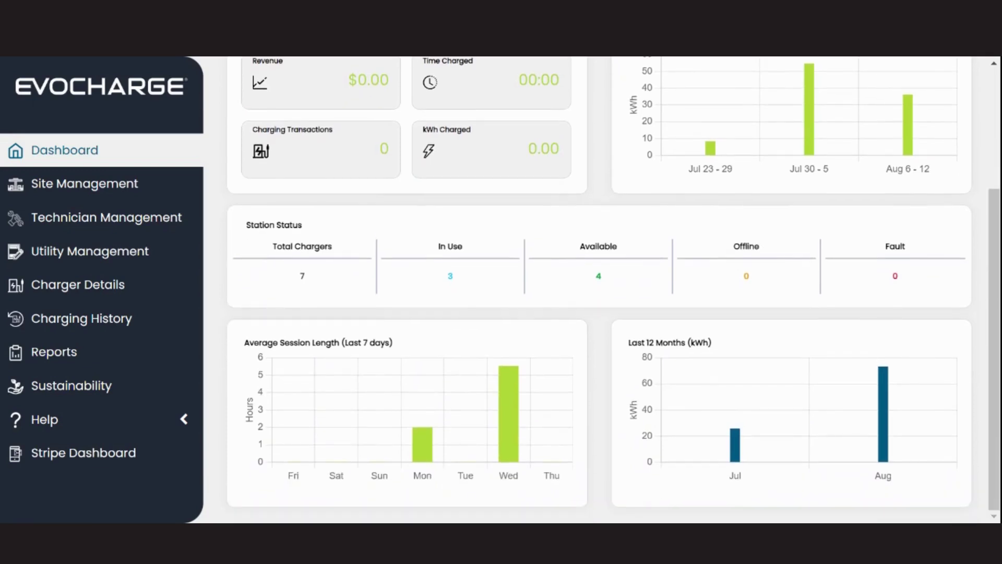
scroll(599, 289, "up", 1)
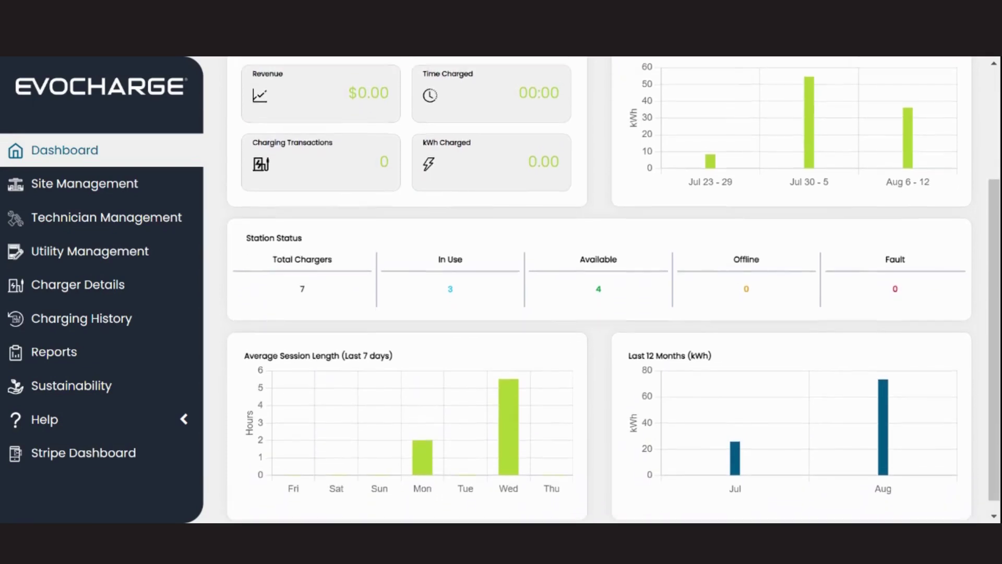
scroll(599, 290, "up", 1)
scroll(598, 289, "up", 1)
scroll(599, 290, "up", 1)
scroll(532, 210, "up", 1)
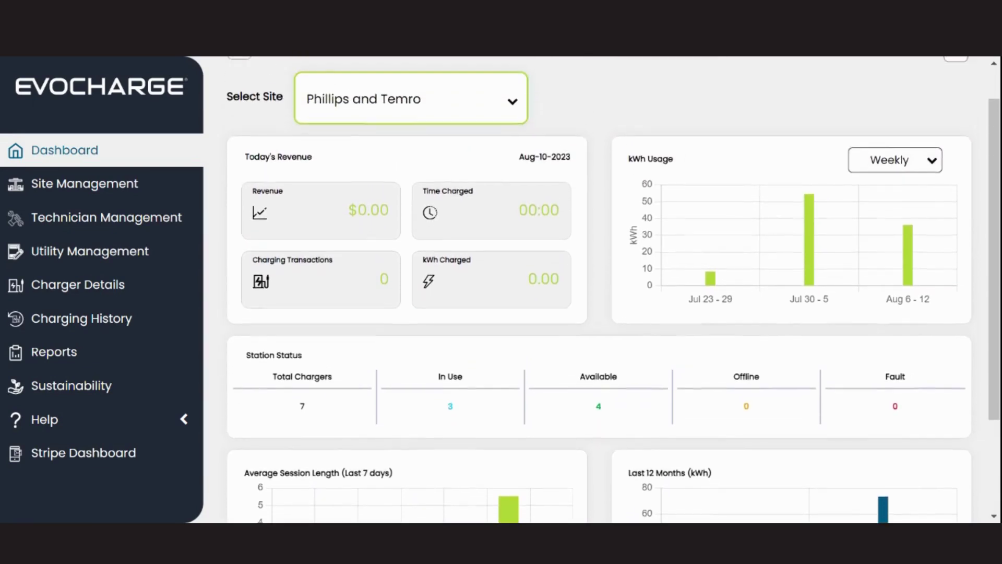
scroll(531, 210, "up", 1)
scroll(531, 209, "up", 1)
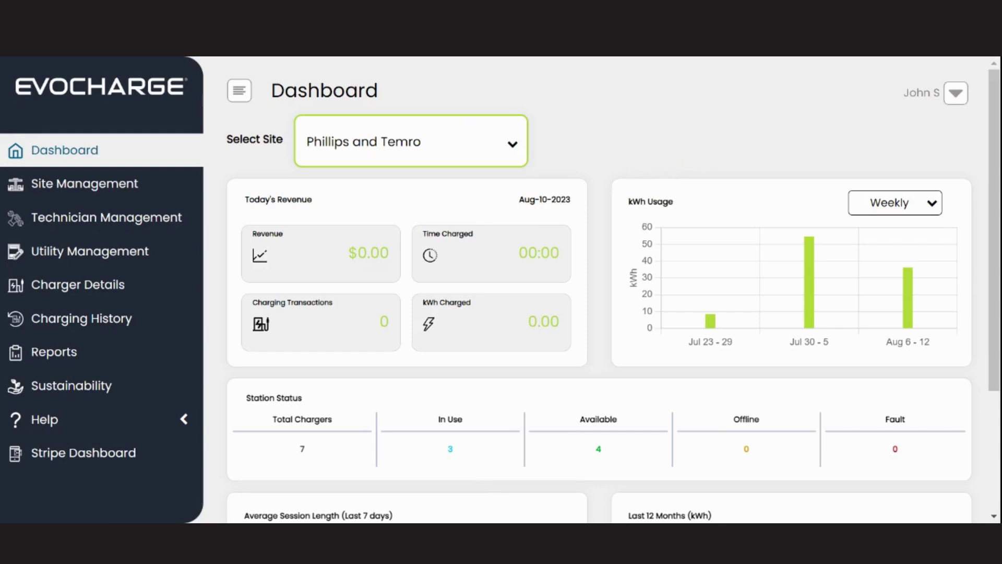
scroll(599, 289, "down", 2)
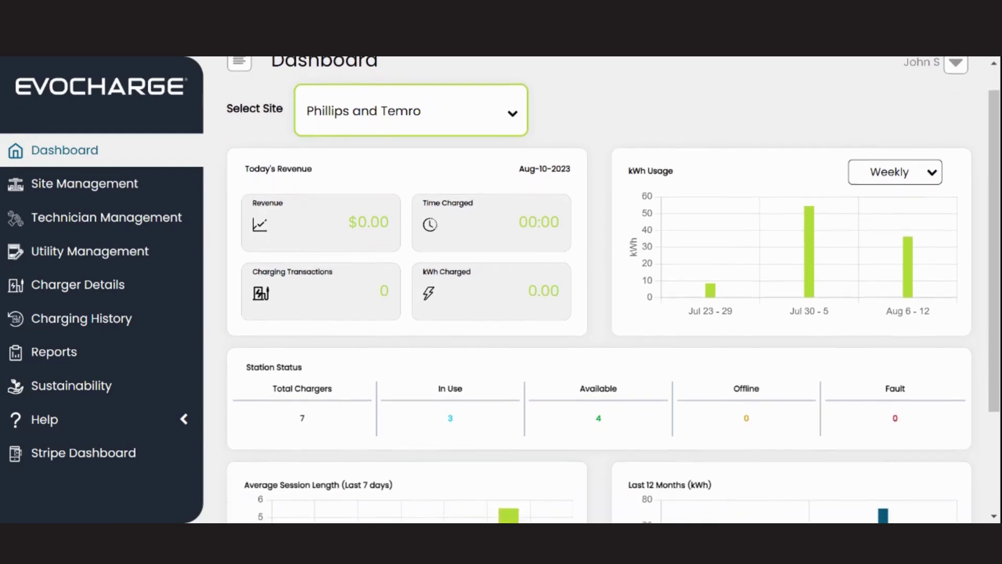
scroll(598, 289, "down", 1)
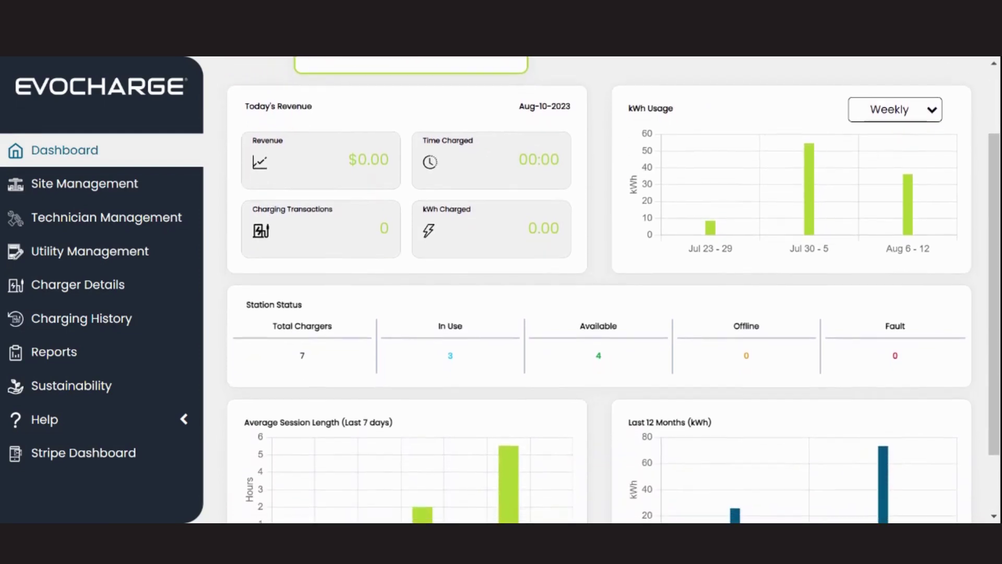
scroll(599, 290, "down", 1)
scroll(598, 290, "down", 1)
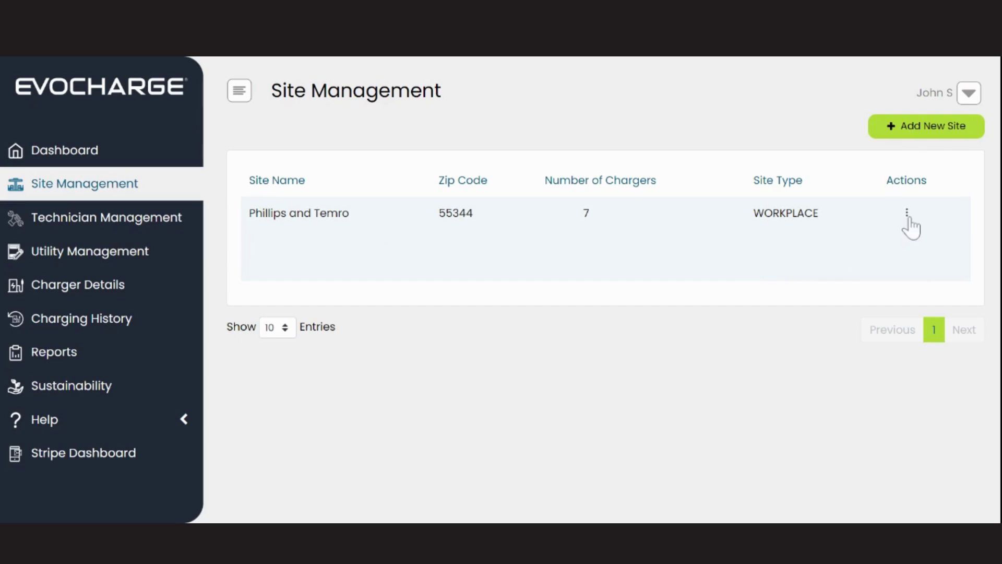
Add a second peak-hours range to Phillips and Temro, discard it, and open Technician Management.
left_click(906, 213)
left_click(881, 271)
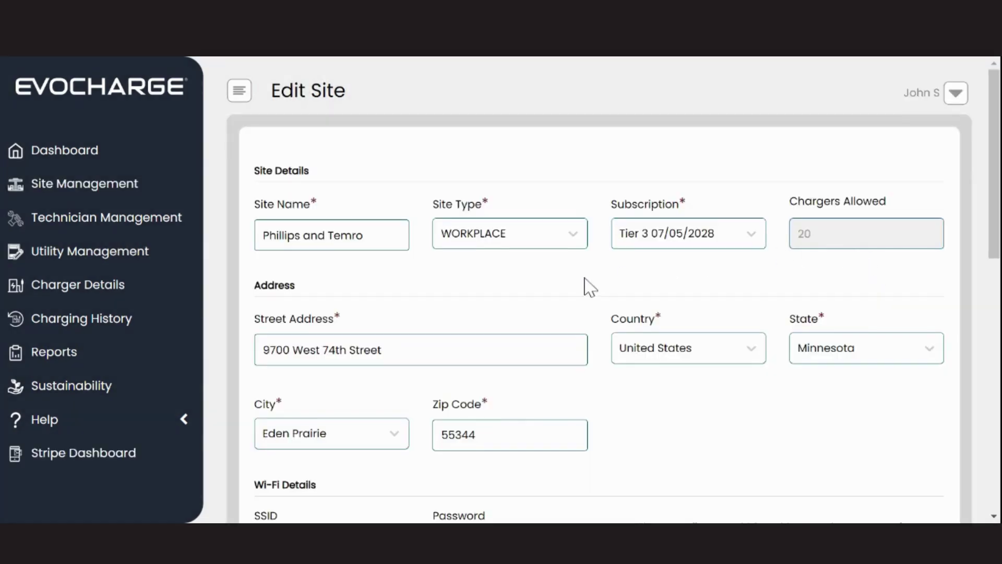
scroll(589, 287, "down", 2)
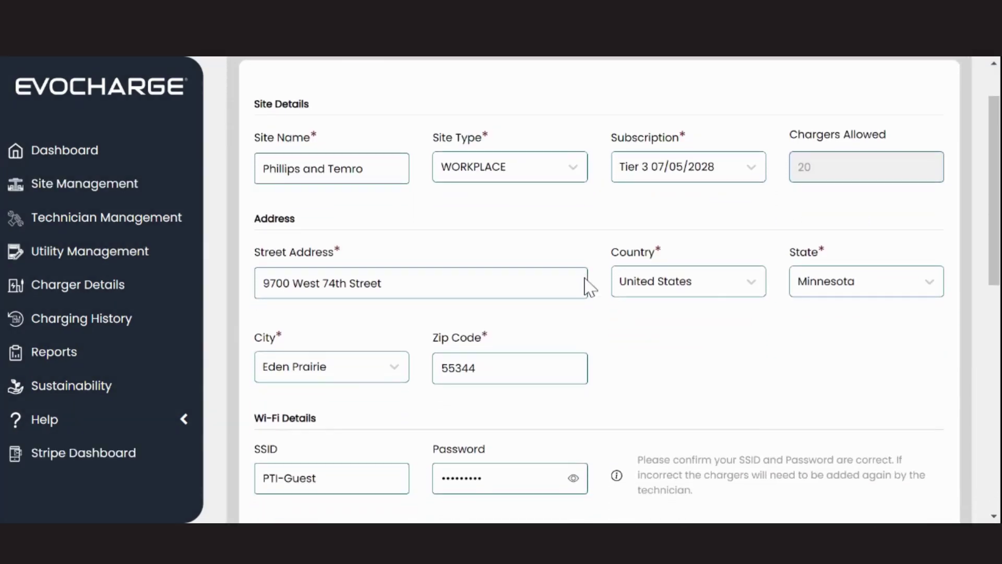
scroll(588, 286, "down", 2)
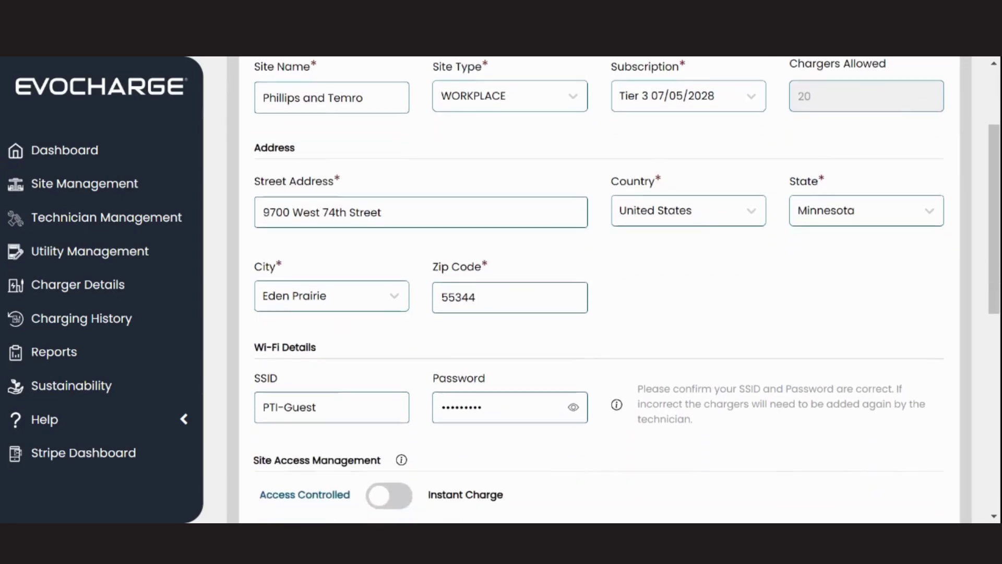
scroll(588, 286, "down", 2)
scroll(589, 287, "down", 1)
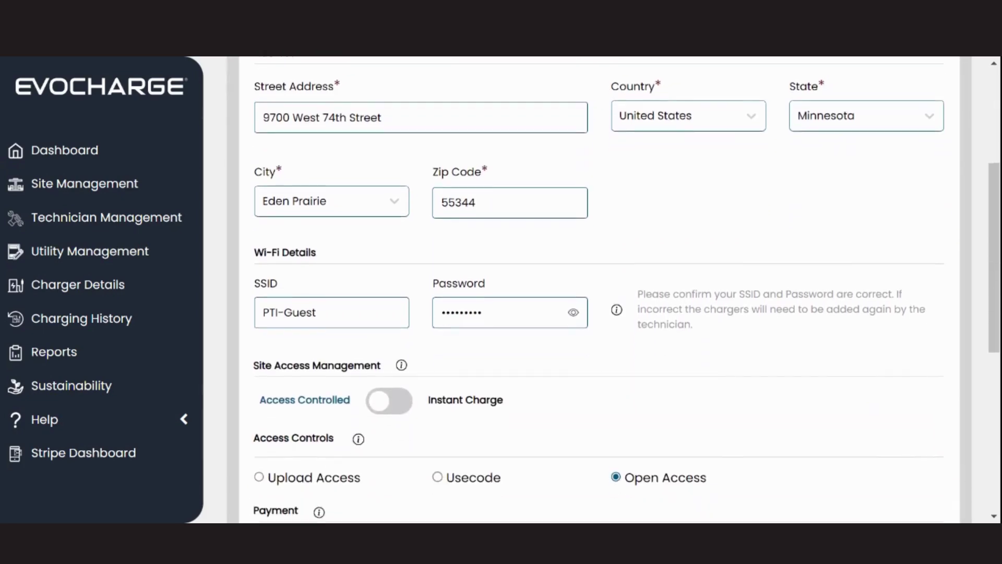
scroll(590, 287, "down", 2)
scroll(589, 287, "down", 1)
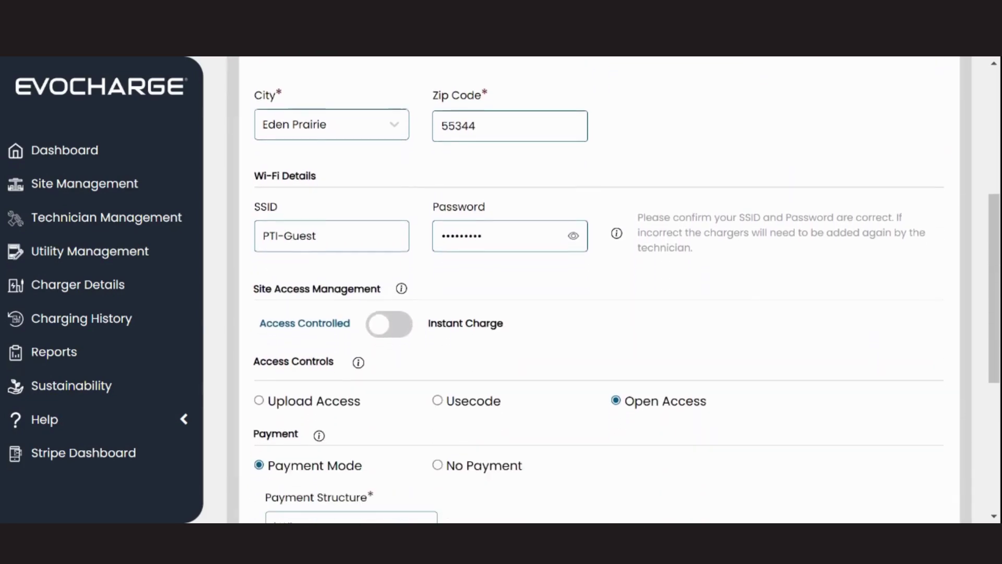
scroll(589, 286, "down", 2)
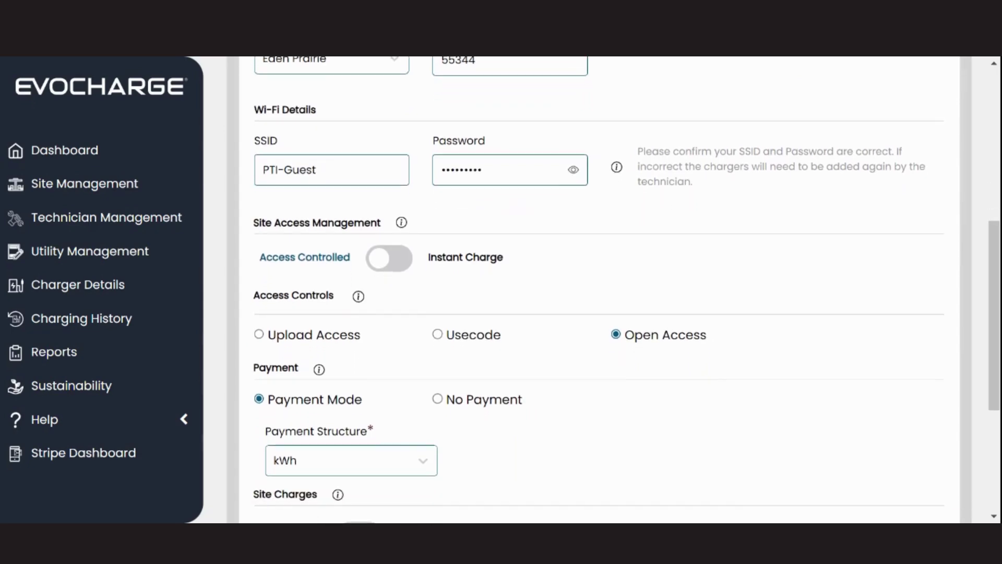
scroll(582, 517, "down", 1)
scroll(582, 517, "down", 1)
scroll(588, 290, "down", 1)
scroll(589, 290, "down", 1)
scroll(511, 177, "down", 1)
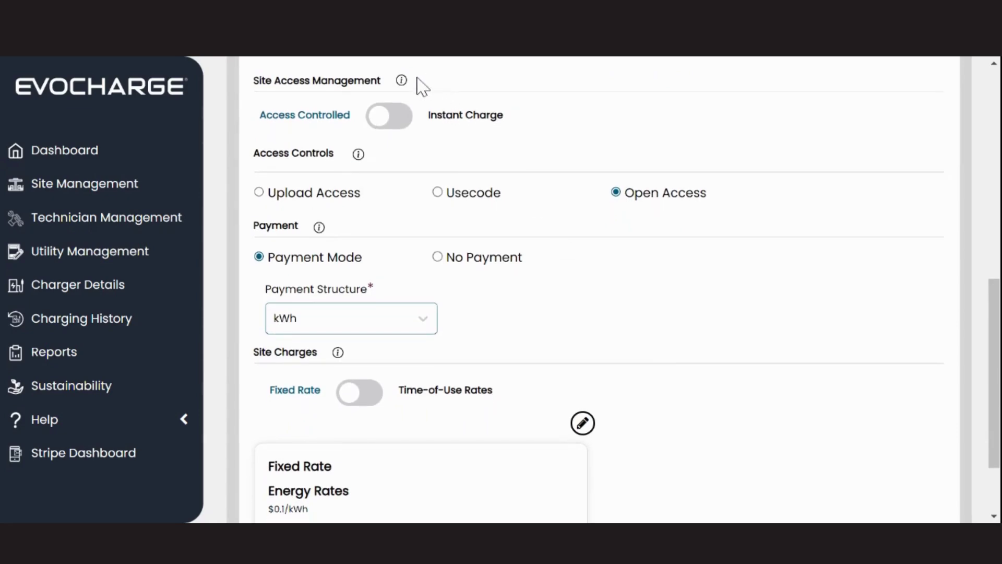
mouse_move(401, 223)
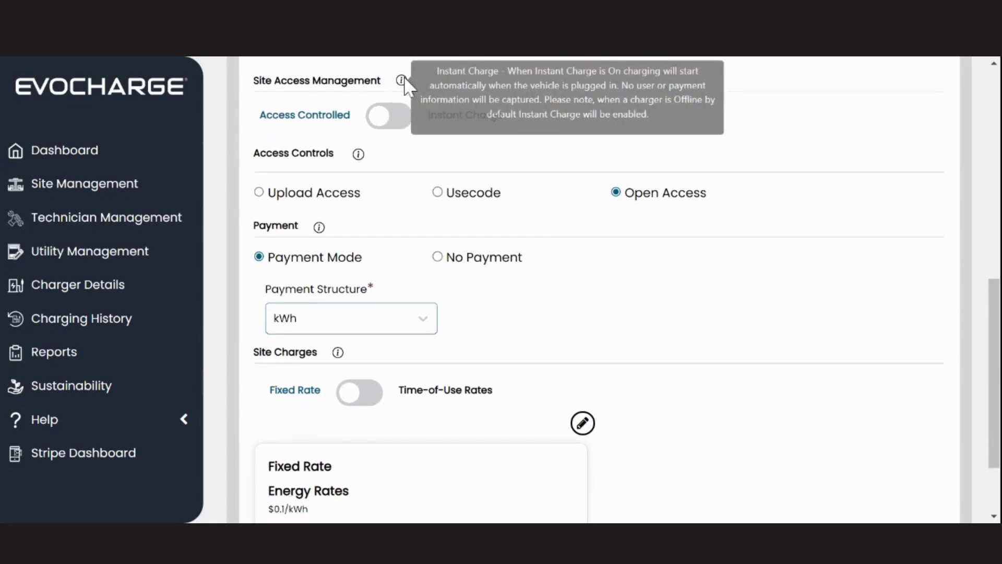
left_click(565, 299)
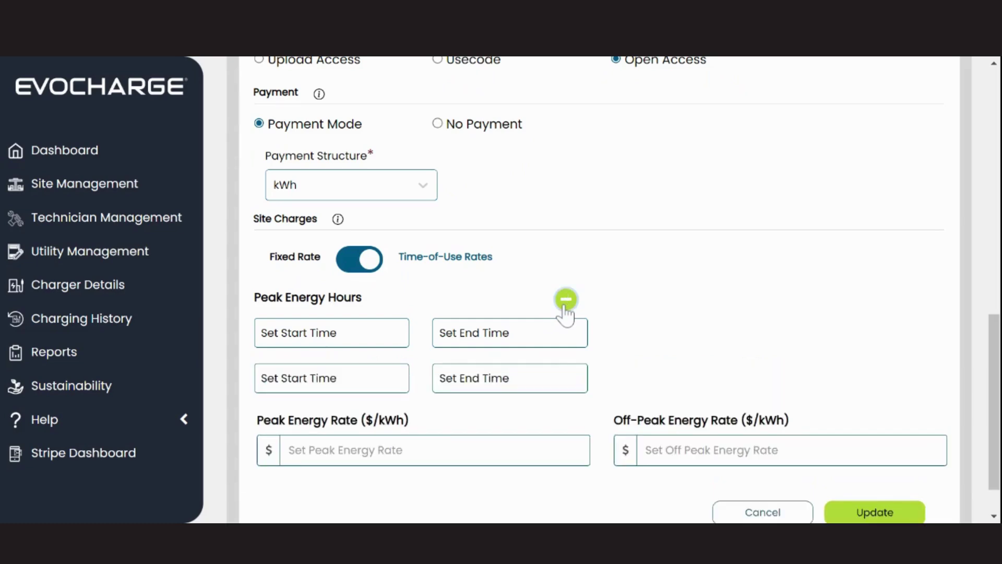
scroll(565, 313, "down", 2)
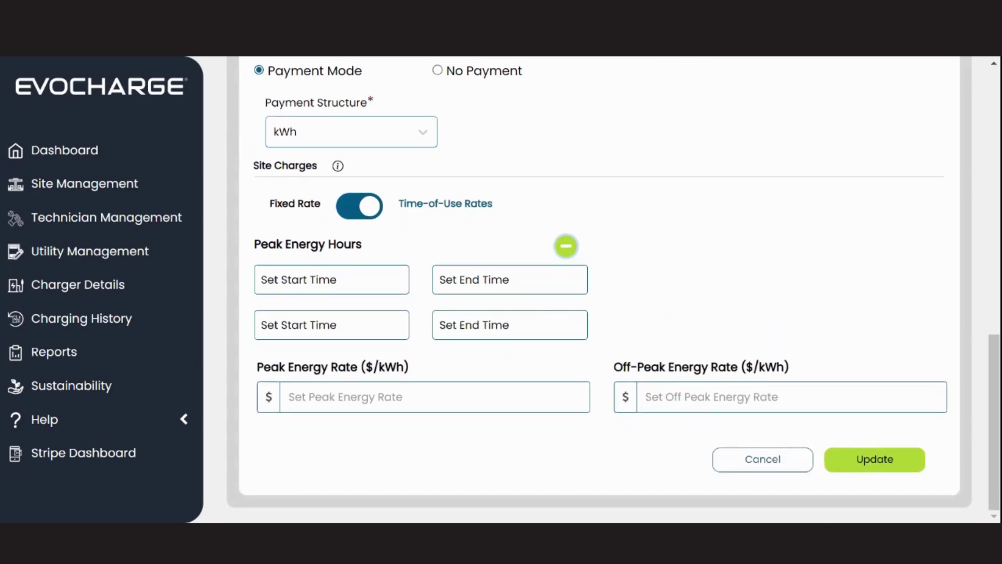
left_click(761, 464)
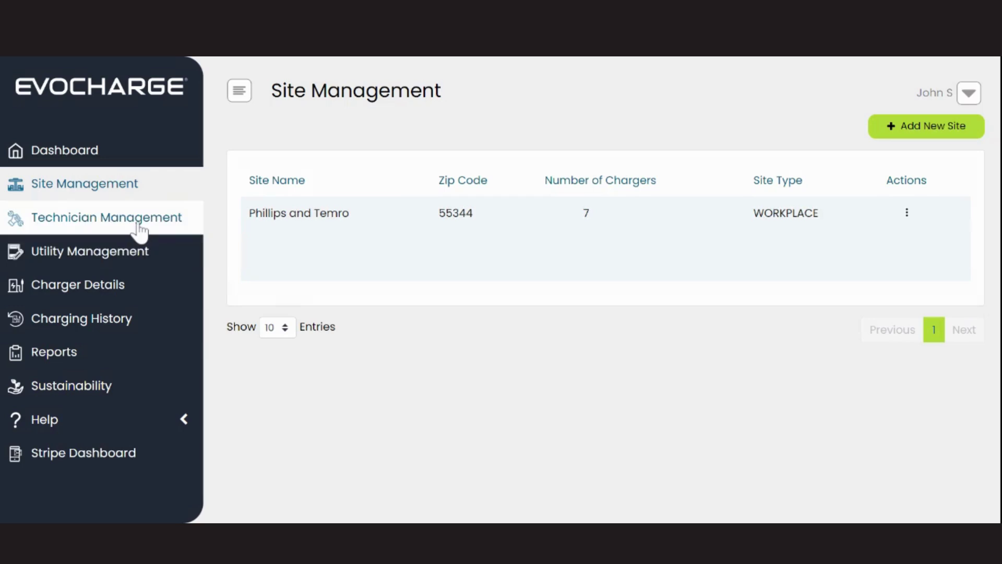
left_click(141, 231)
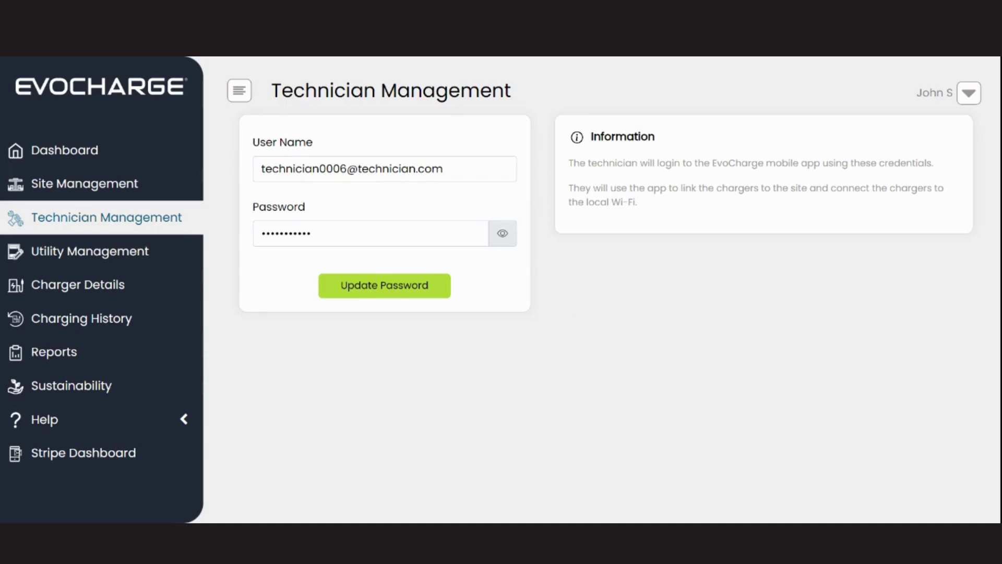
left_click(165, 265)
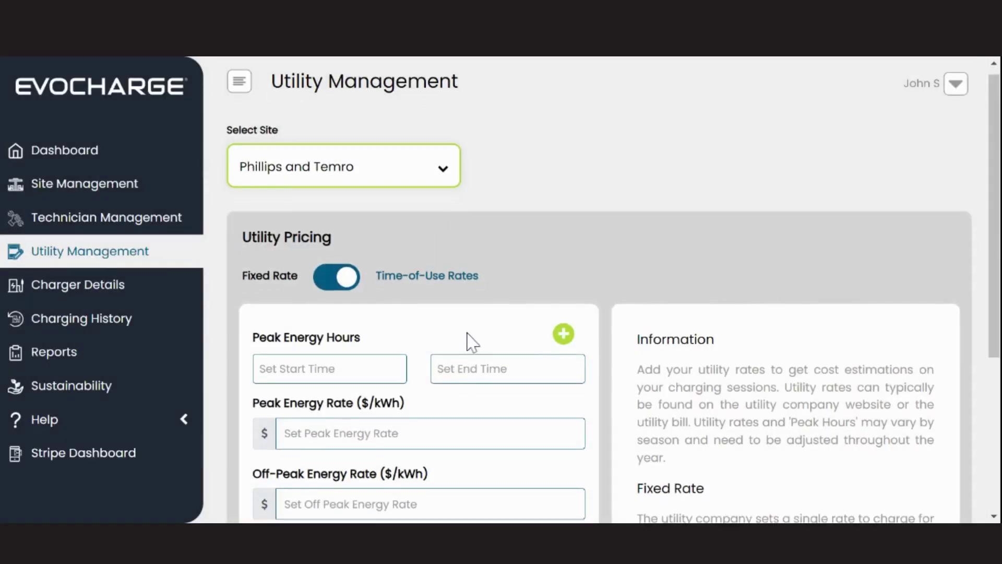
scroll(470, 342, "down", 2)
scroll(784, 353, "down", 3)
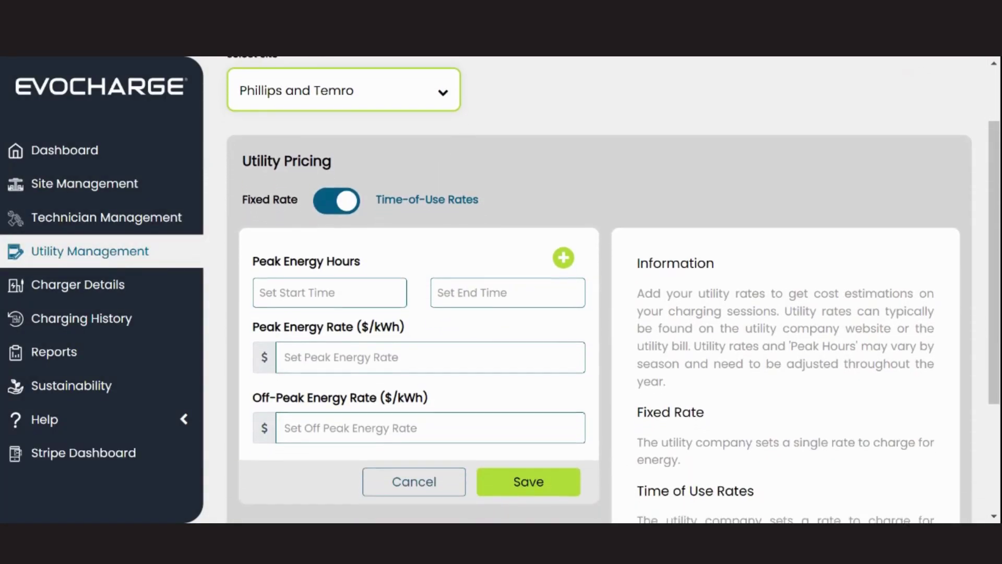
scroll(613, 291, "down", 1)
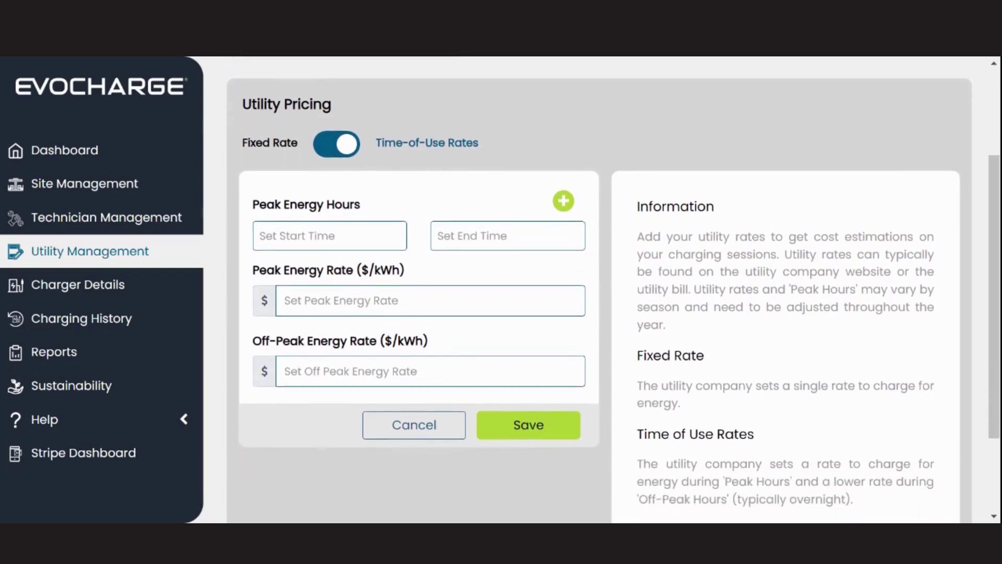
scroll(612, 291, "down", 2)
scroll(414, 313, "down", 1)
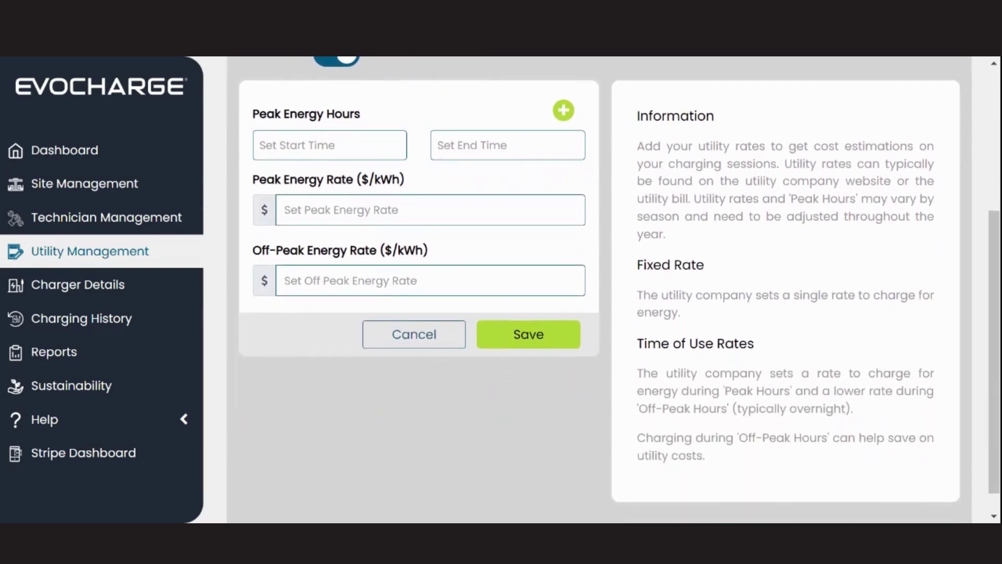
scroll(414, 313, "down", 1)
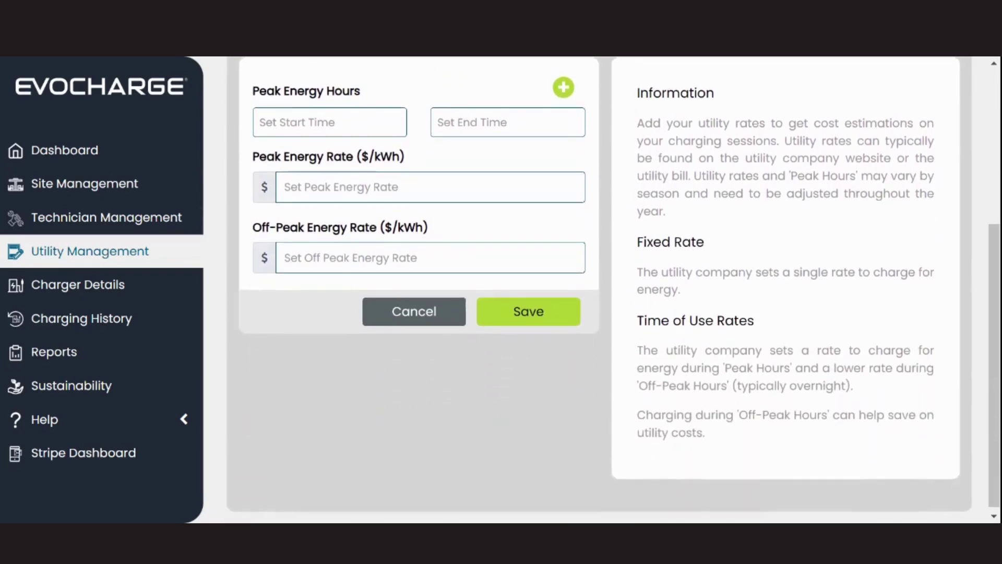
Open Charger Details and look over the Actions menu for charger A1003.
left_click(95, 290)
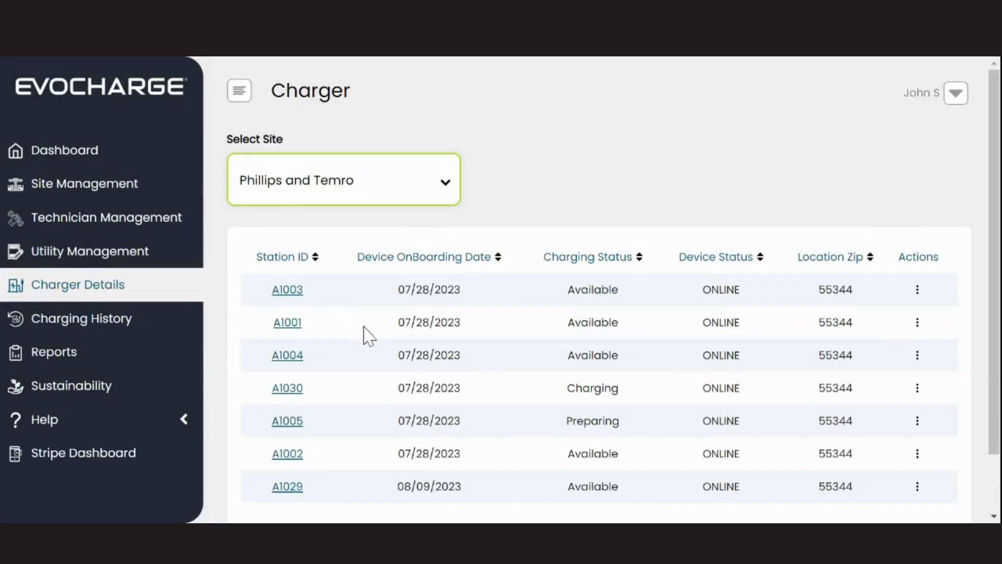
scroll(364, 332, "down", 2)
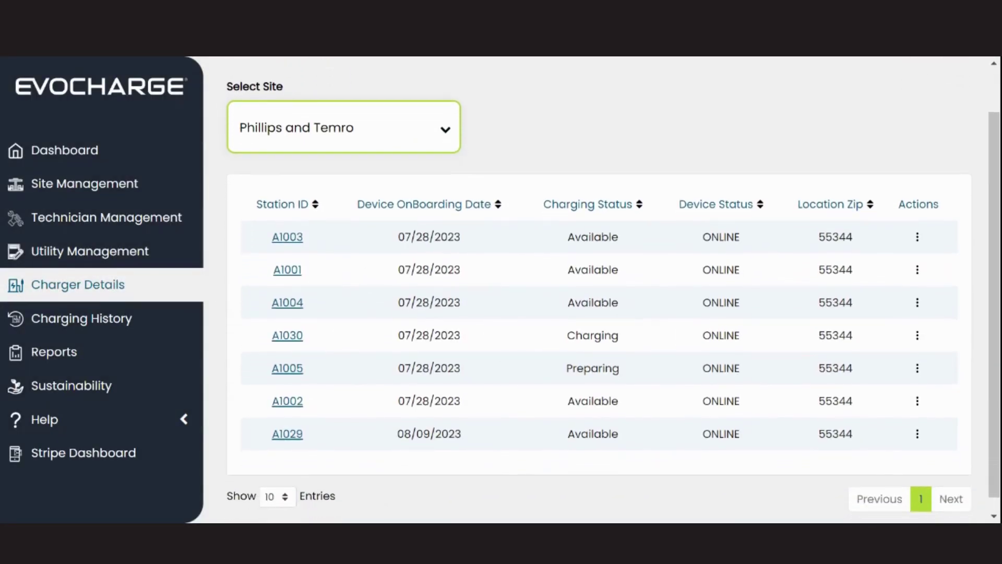
left_click(917, 237)
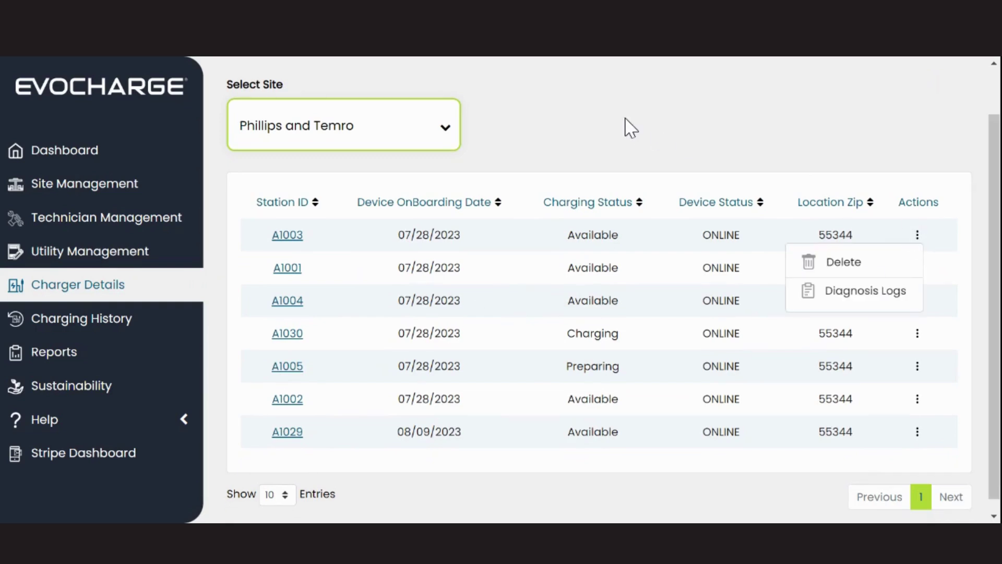
left_click(530, 106)
Check which sites the site dropdown offers, then open Charging History.
left_click(447, 129)
left_click(445, 128)
left_click(118, 329)
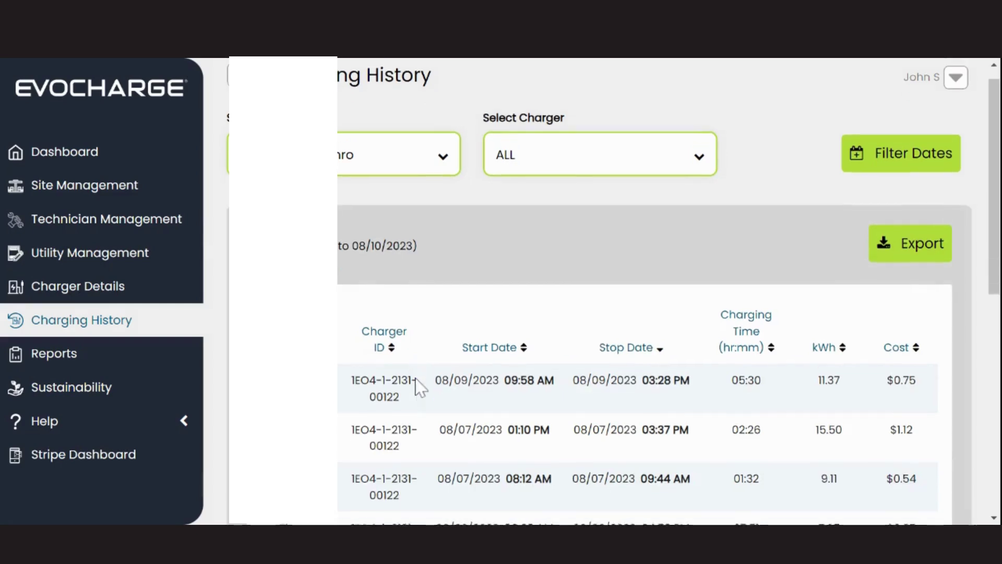
scroll(417, 386, "down", 3)
scroll(637, 313, "down", 1)
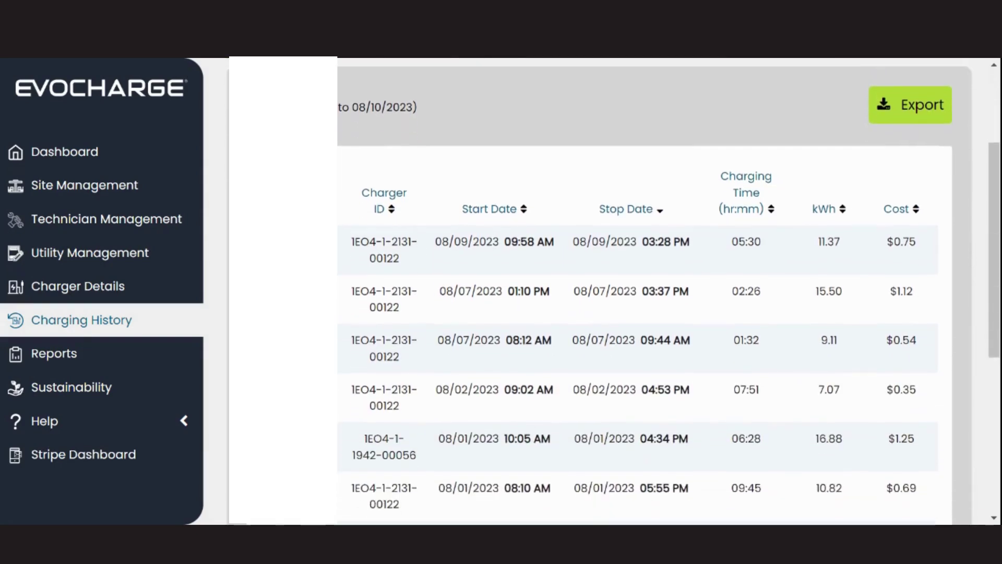
scroll(637, 313, "down", 1)
scroll(637, 313, "down", 1)
scroll(638, 313, "down", 1)
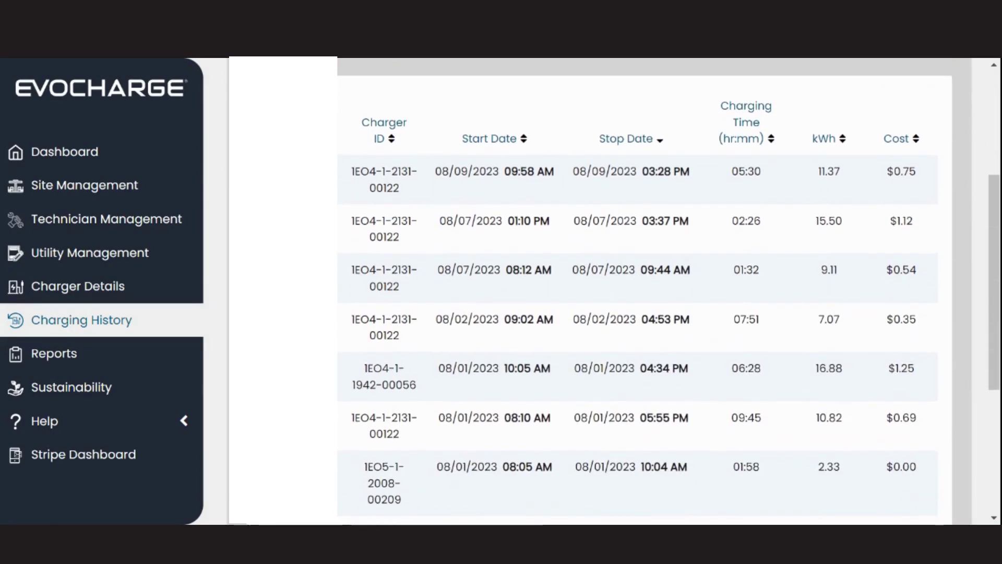
scroll(637, 314, "down", 1)
scroll(637, 313, "down", 1)
scroll(638, 313, "down", 1)
scroll(637, 313, "down", 1)
scroll(637, 313, "down", 1)
scroll(637, 313, "down", 1)
scroll(637, 313, "down", 1)
scroll(638, 313, "down", 1)
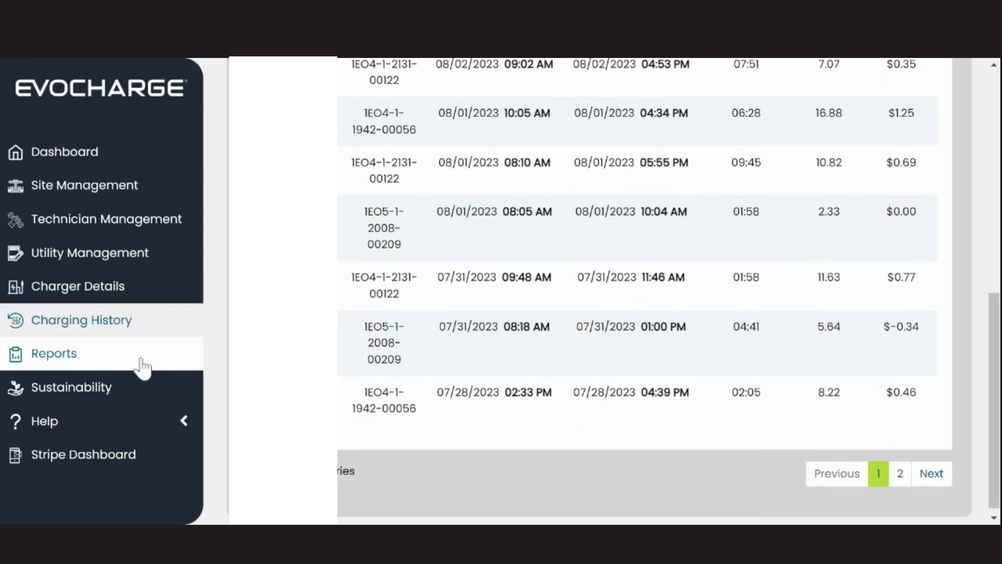
Open Reports and review the revenue, charger status and energy consumption report types.
left_click(143, 366)
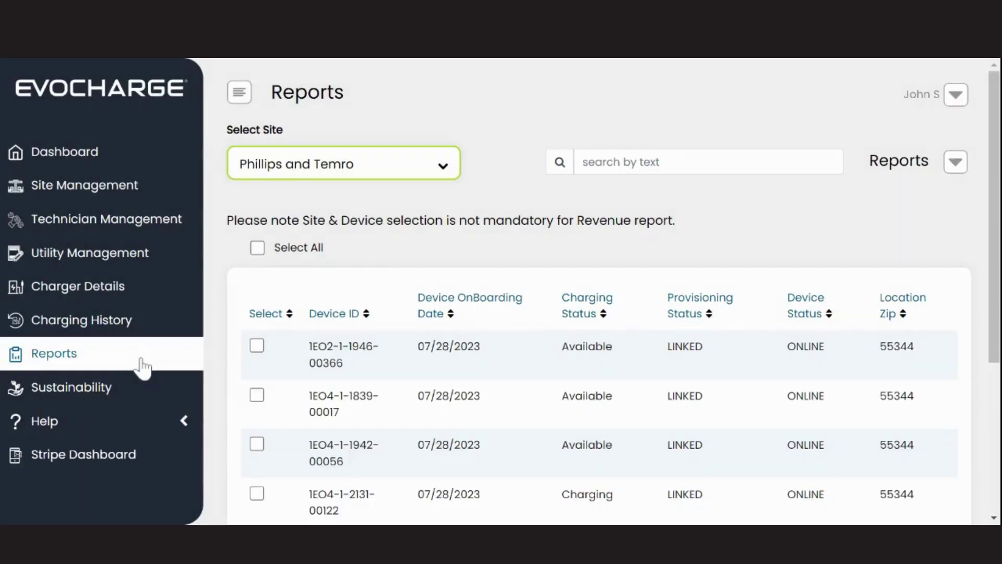
scroll(431, 401, "down", 1)
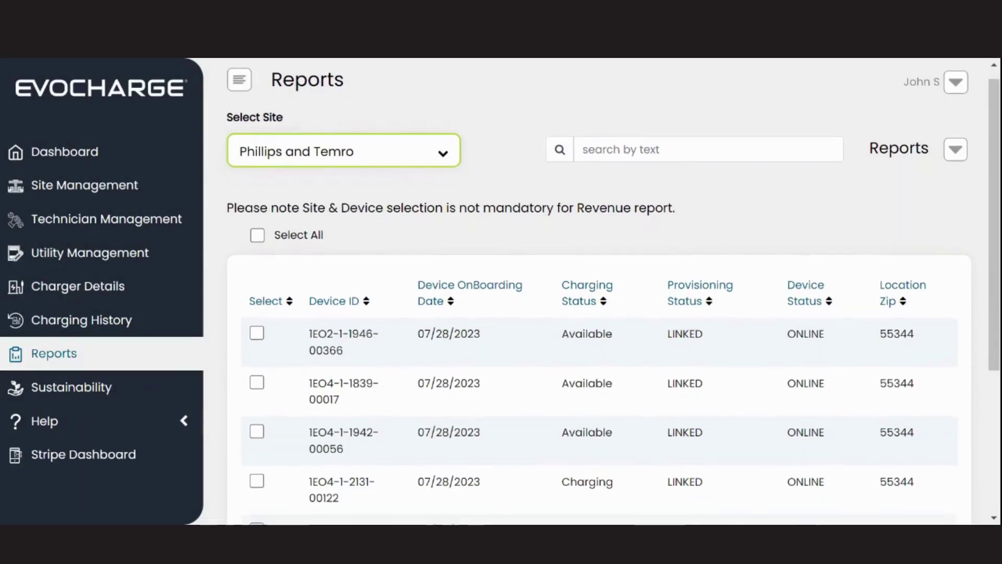
scroll(595, 313, "down", 2)
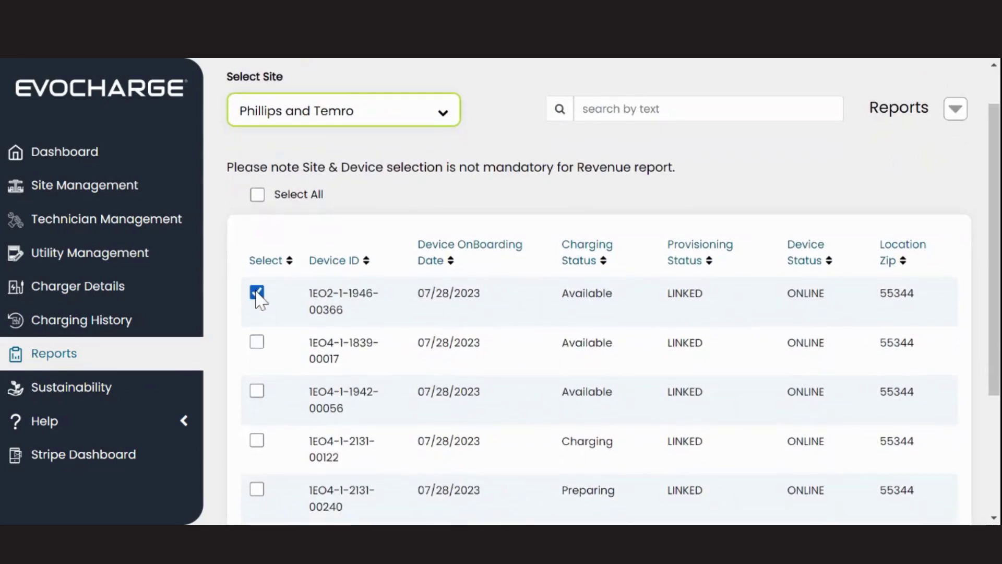
left_click(959, 114)
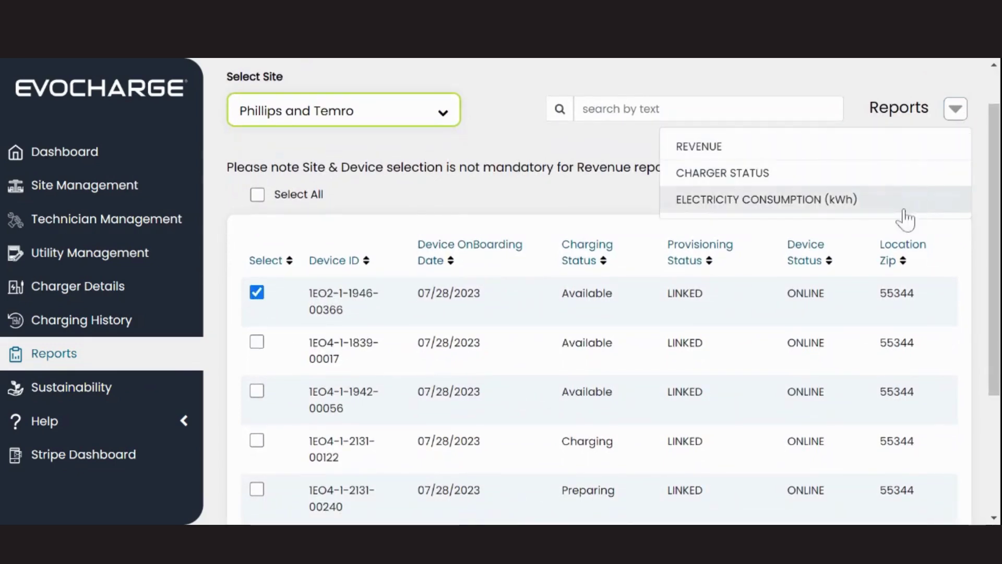
scroll(615, 347, "down", 2)
scroll(614, 347, "up", 2)
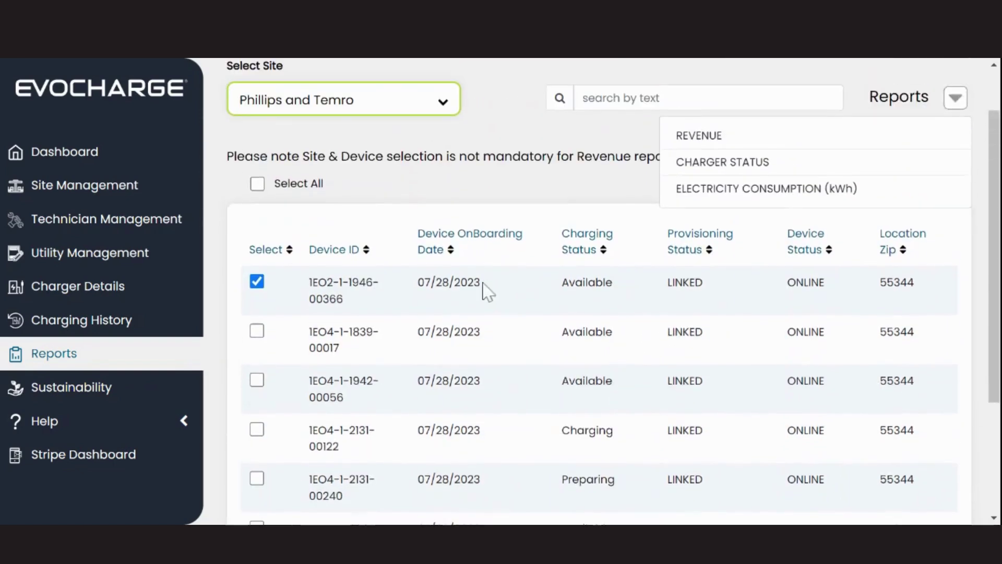
left_click(257, 185)
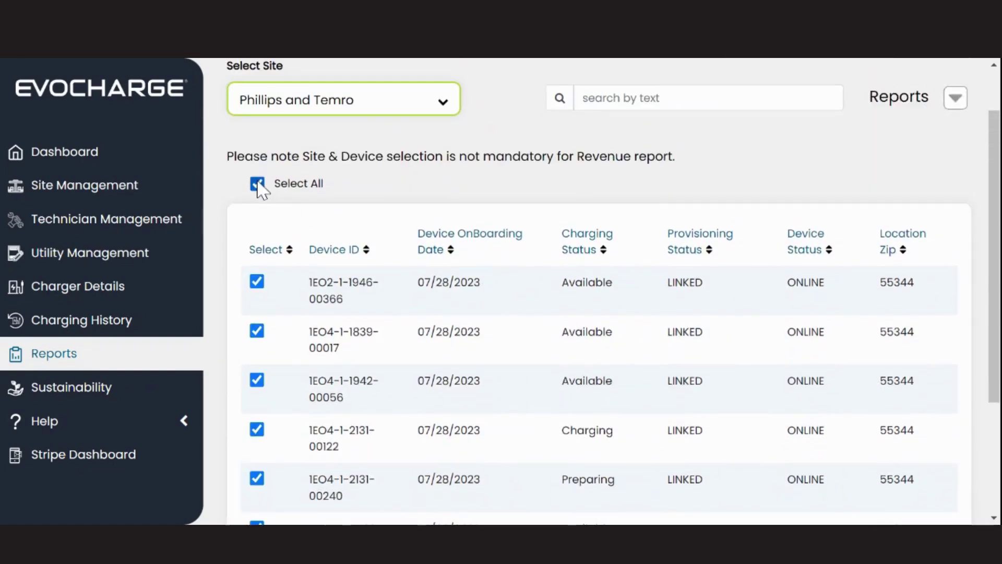
Open Sustainability for Phillips and Temro, then expand and collapse the Help submenu.
left_click(103, 403)
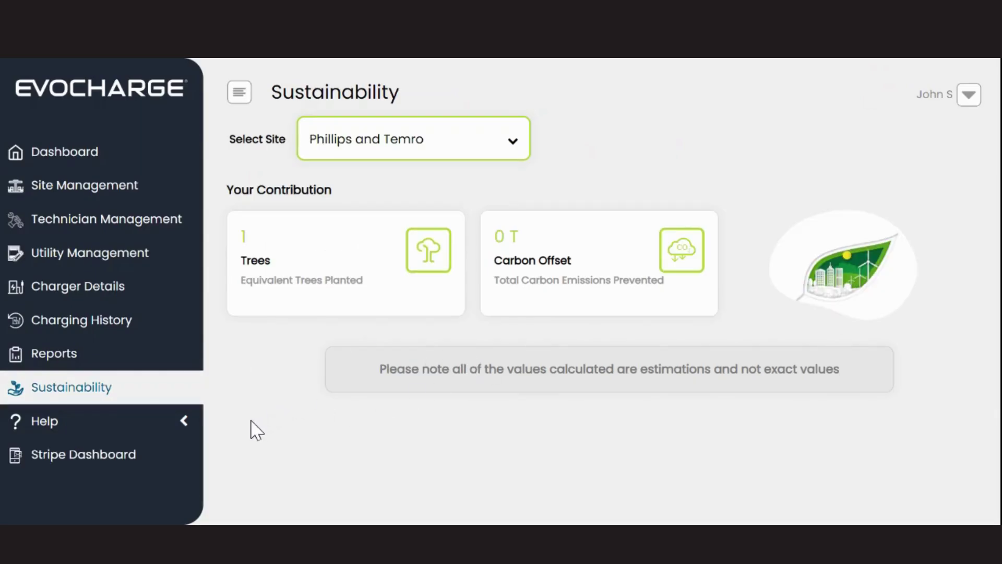
left_click(144, 420)
scroll(145, 436, "down", 2)
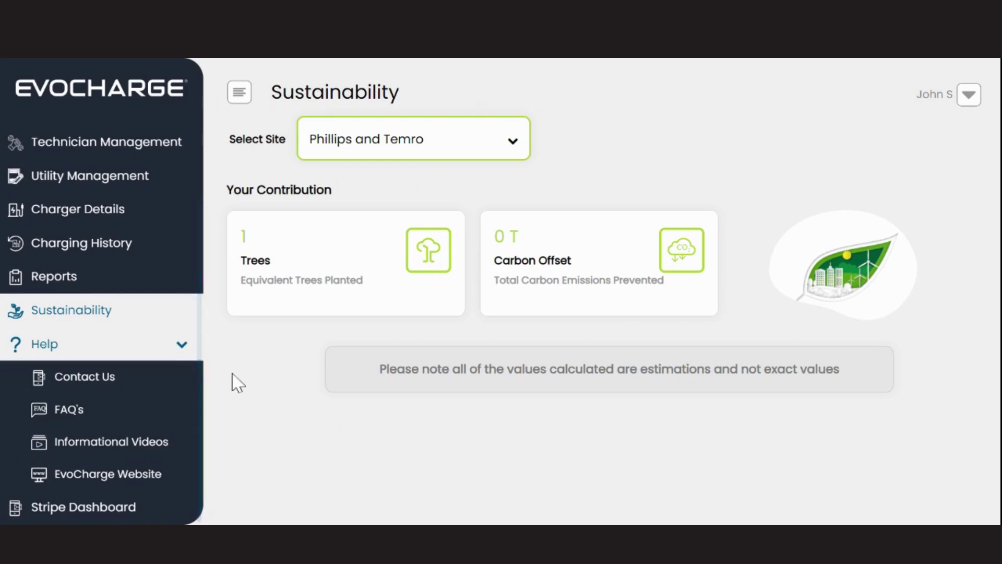
left_click(180, 345)
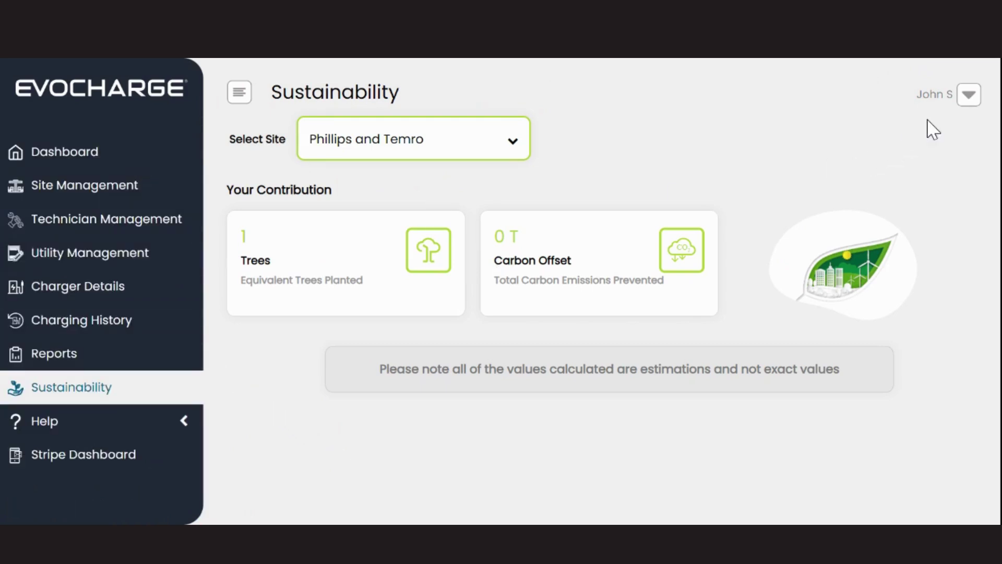
left_click(968, 96)
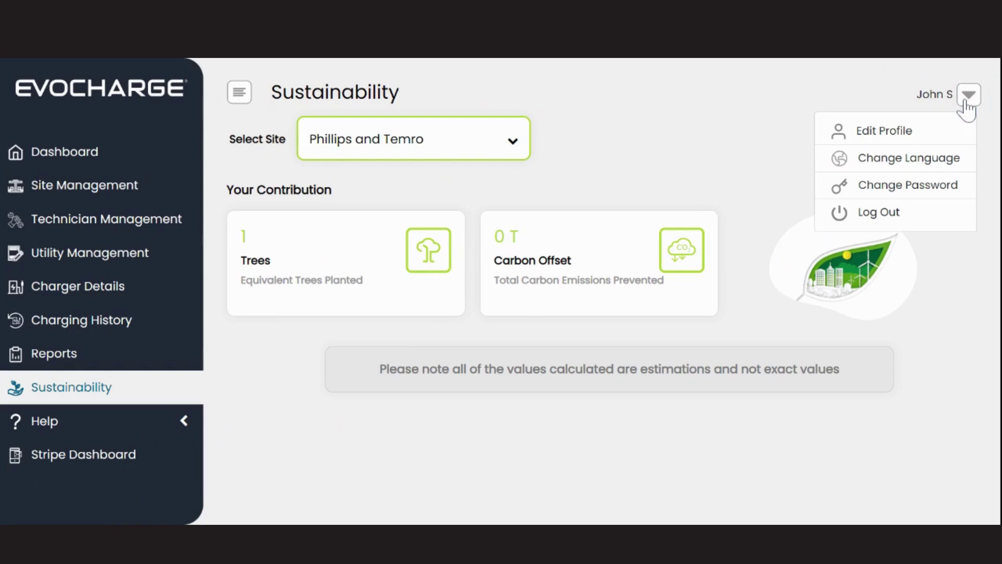
left_click(947, 159)
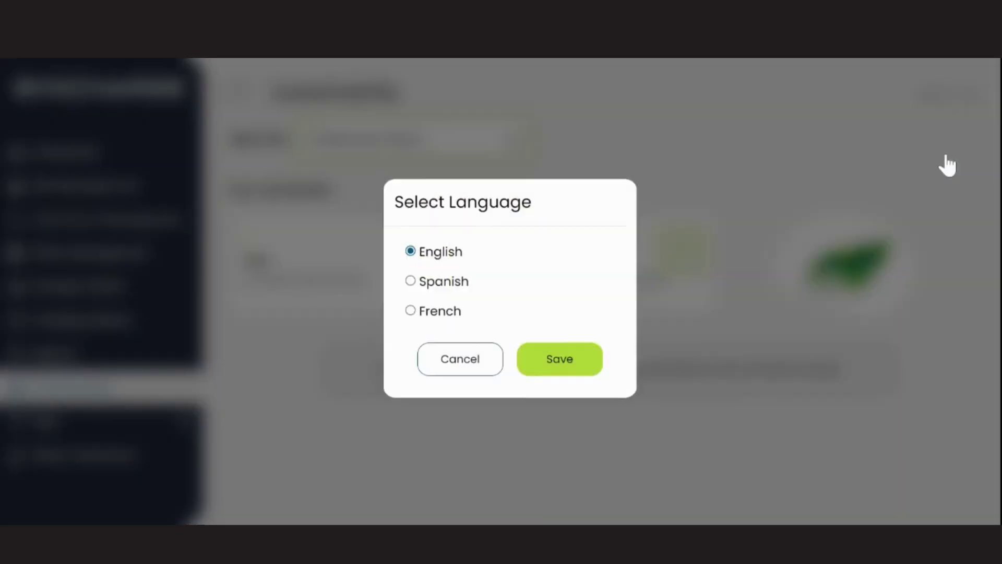
left_click(471, 367)
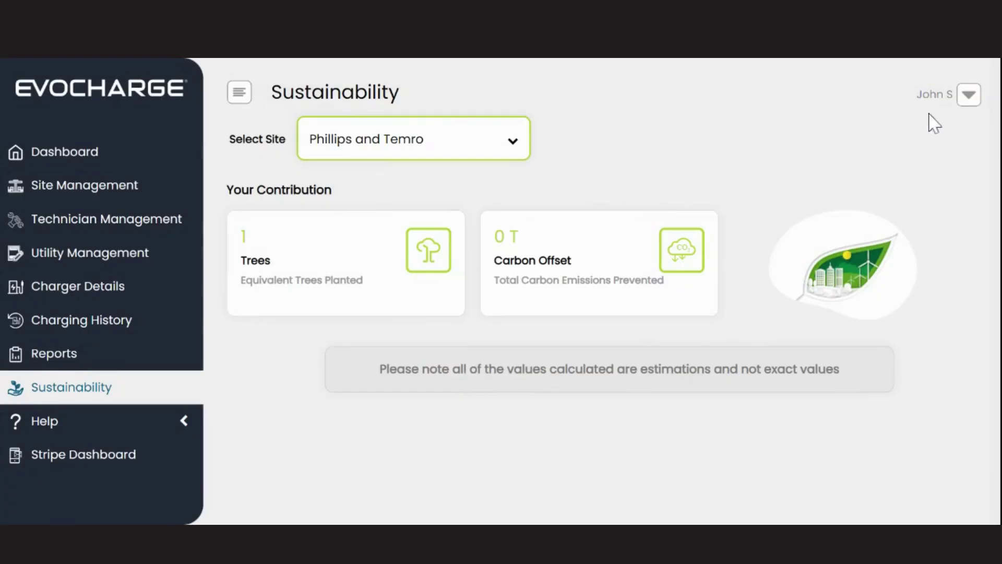